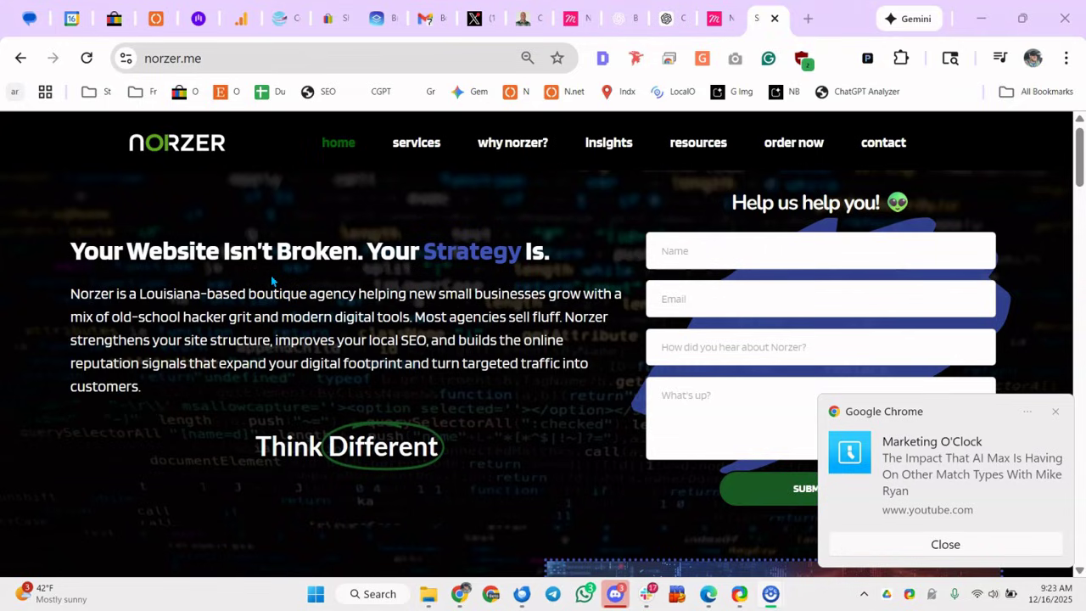
Dismiss the Marketing O'Clock notification and view the X post about the fanout bookmarklet.
click(1057, 413)
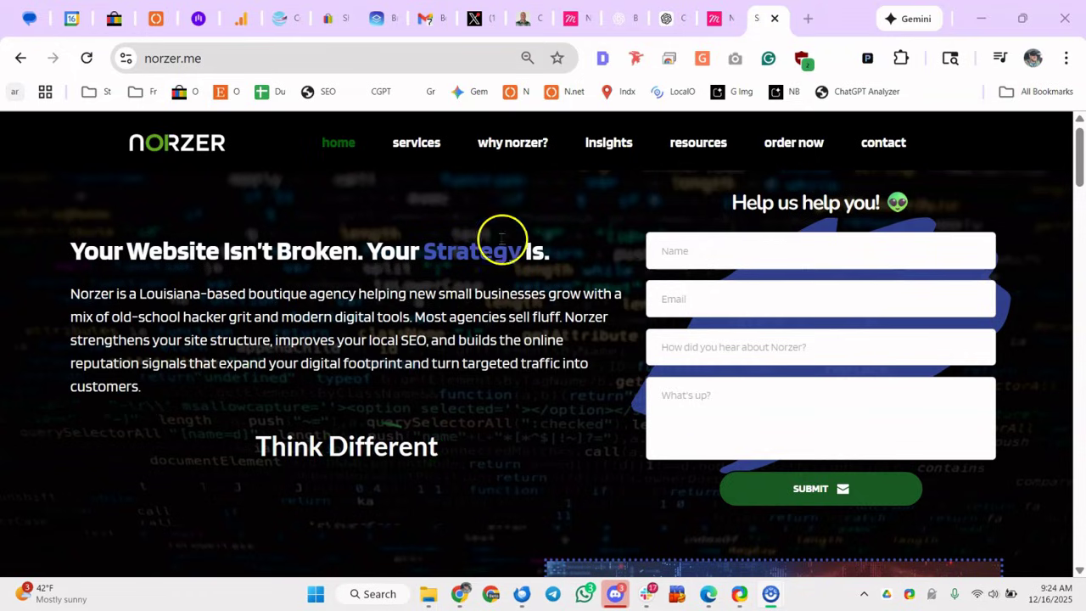
click(491, 32)
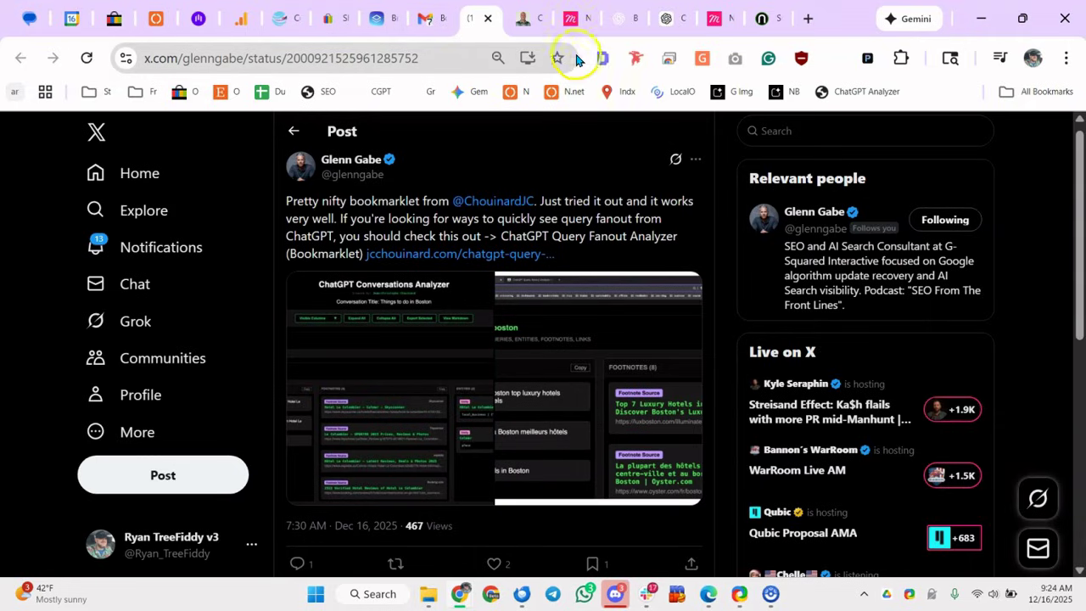
drag(322, 201, 501, 237)
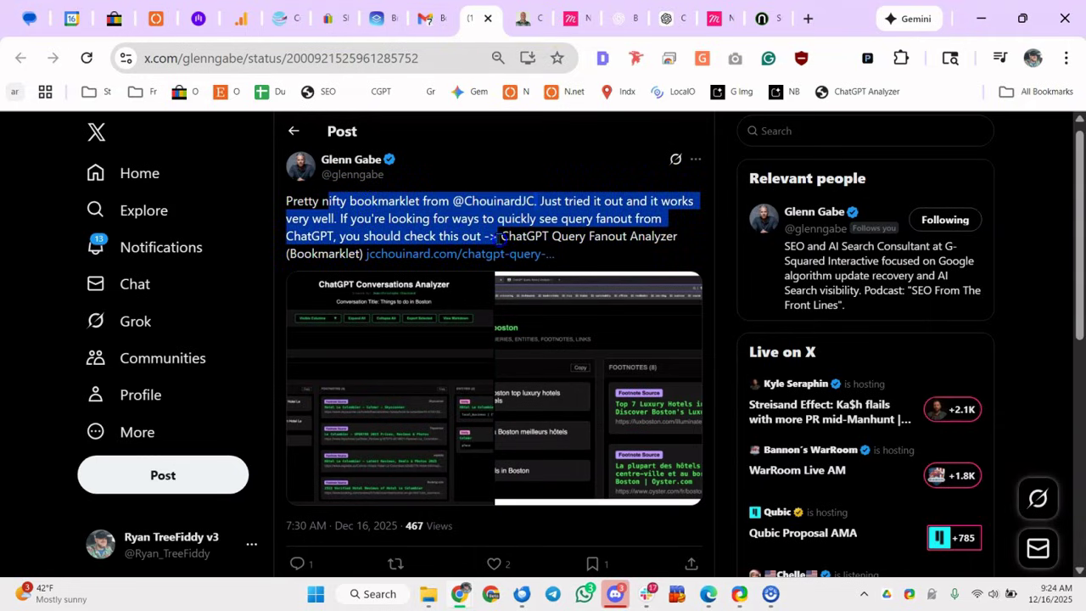
click(367, 217)
Open the ChatGPT Query Fanout Analyzer article and locate its bookmarklet code block.
click(512, 30)
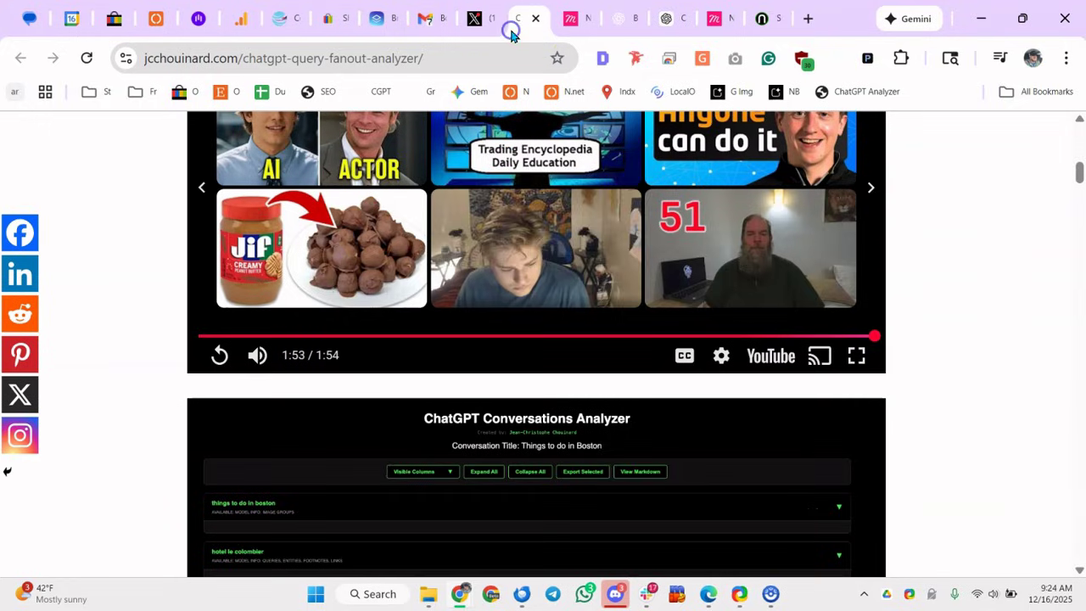
scroll(500, 297, up, 10)
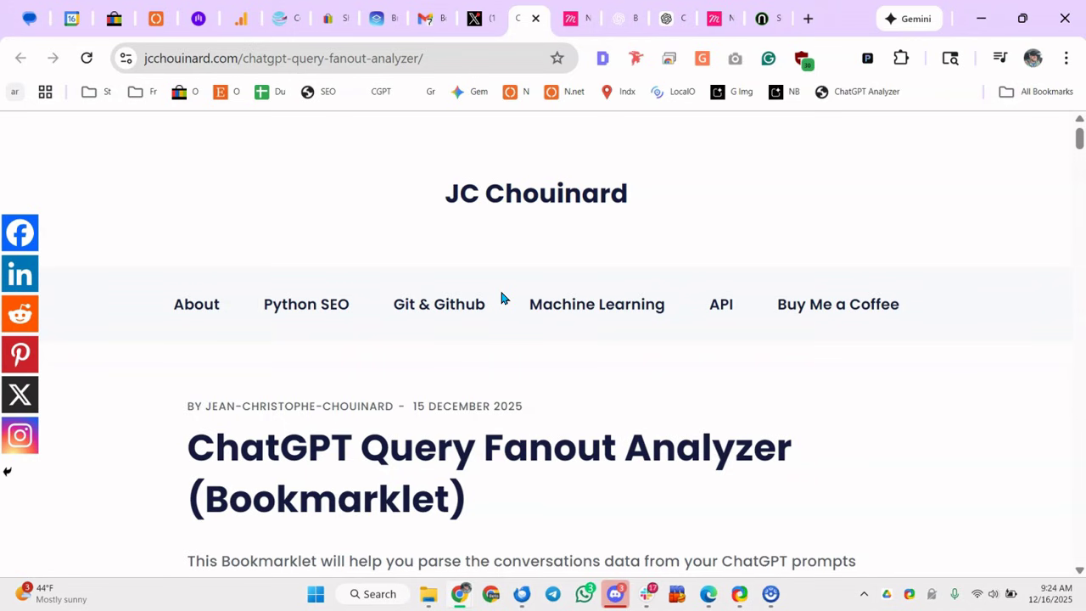
scroll(505, 383, down, 10)
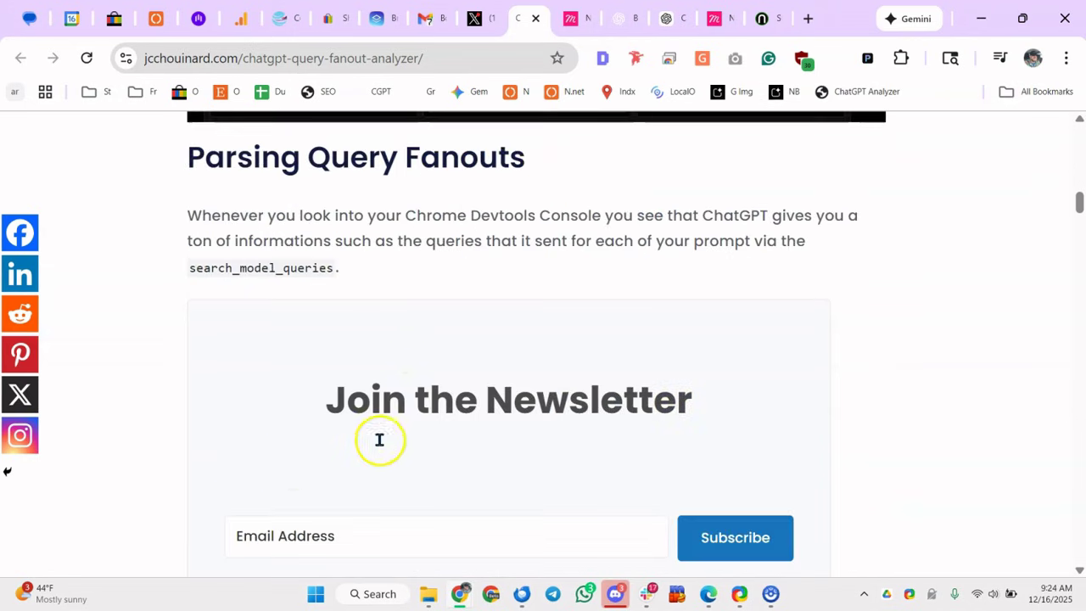
scroll(379, 439, down, 15)
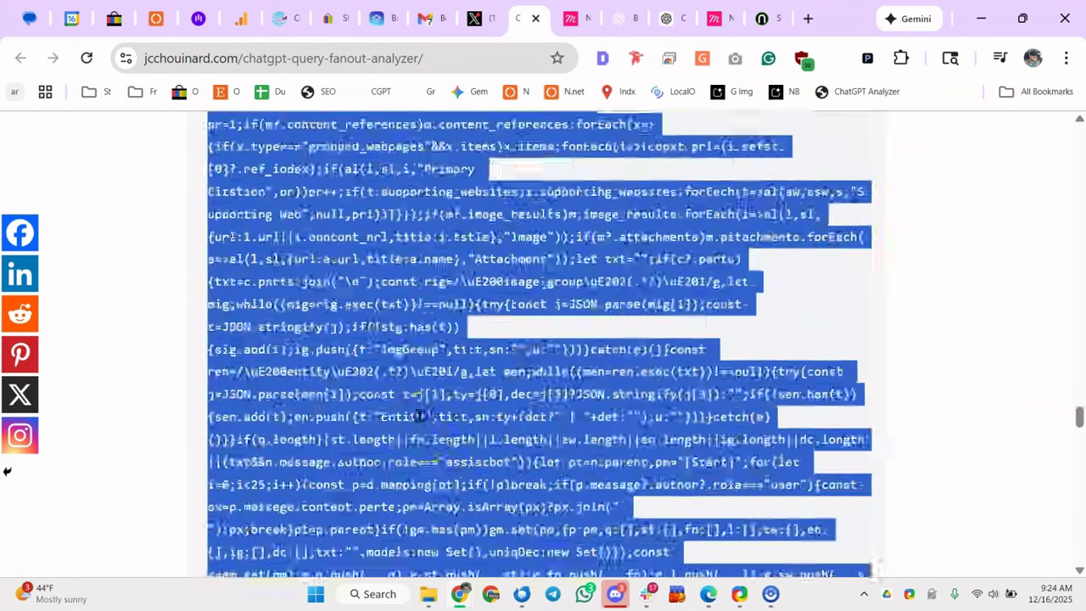
click(420, 416)
scroll(475, 416, down, 10)
scroll(543, 408, up, 3)
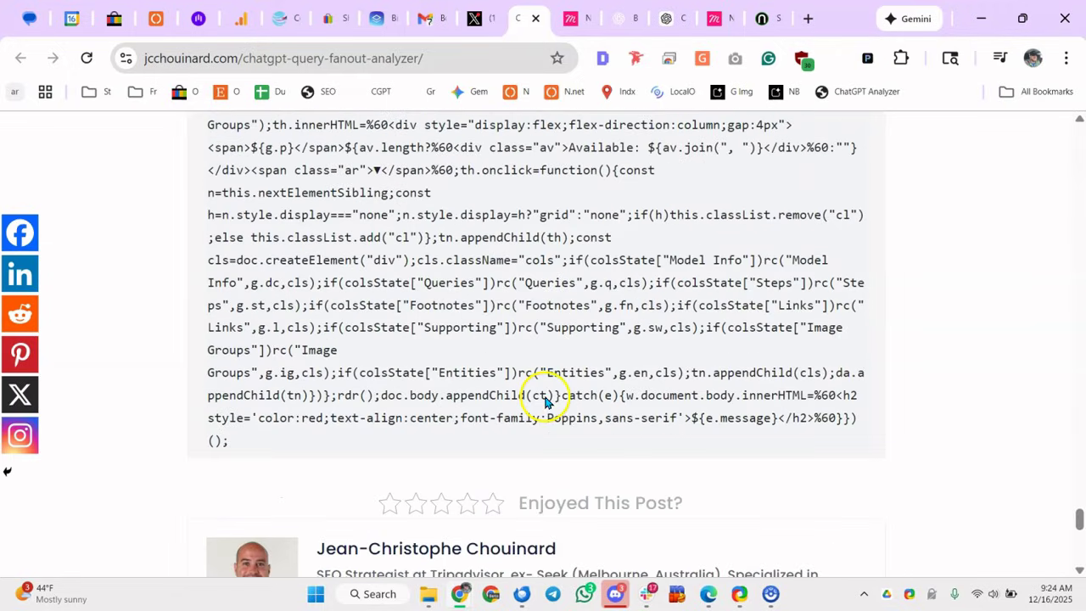
drag(332, 442, 151, 381)
scroll(151, 381, up, 10)
click(170, 376)
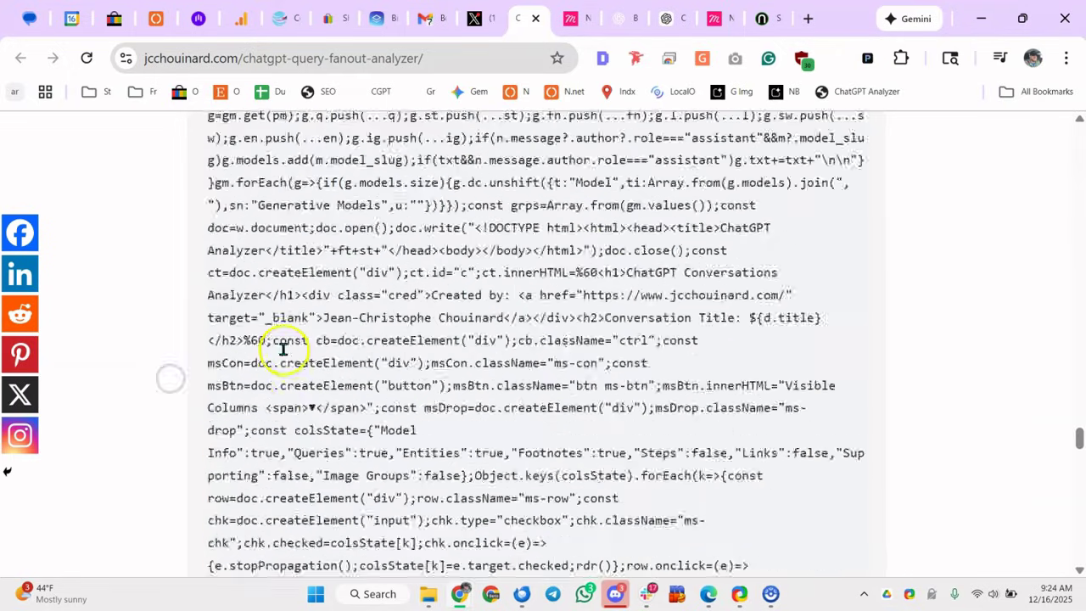
scroll(282, 348, up, 10)
scroll(262, 323, down, 5)
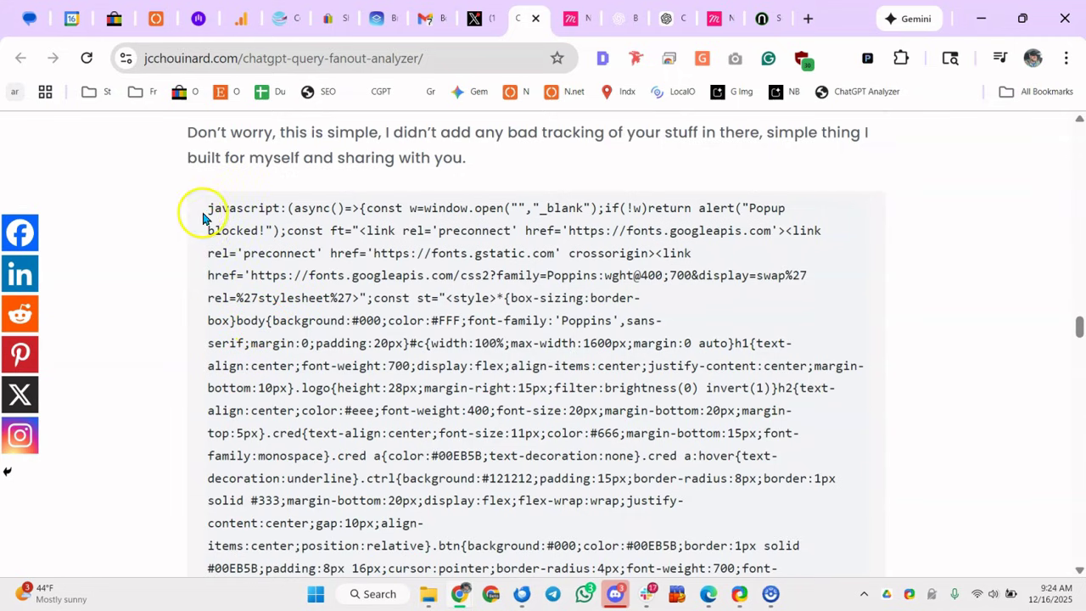
Copy the entire bookmarklet JavaScript code to the clipboard.
drag(203, 218, 692, 407)
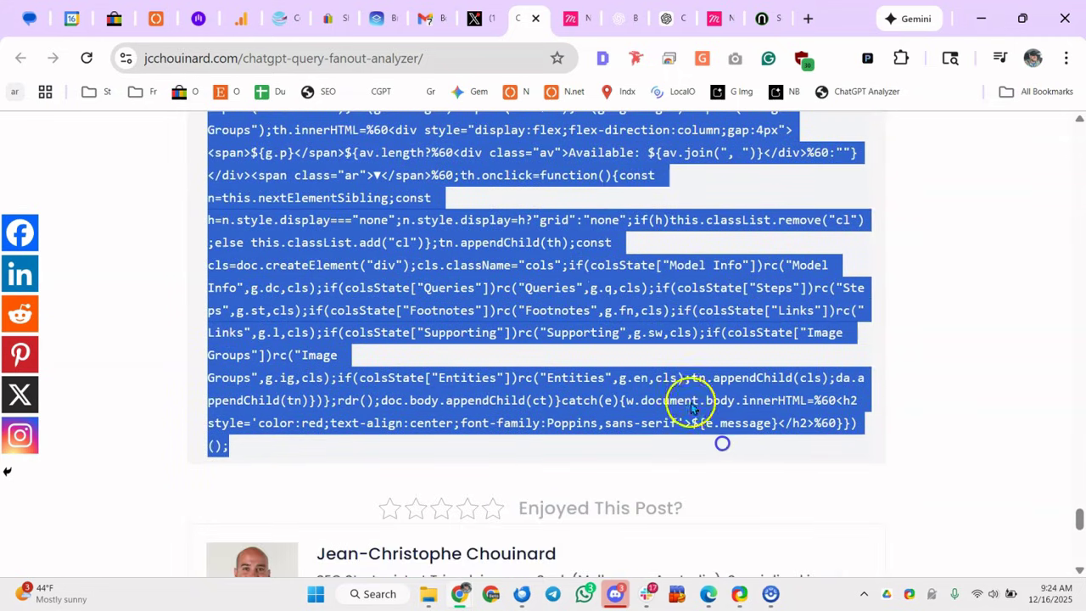
right_click(604, 350)
click(670, 92)
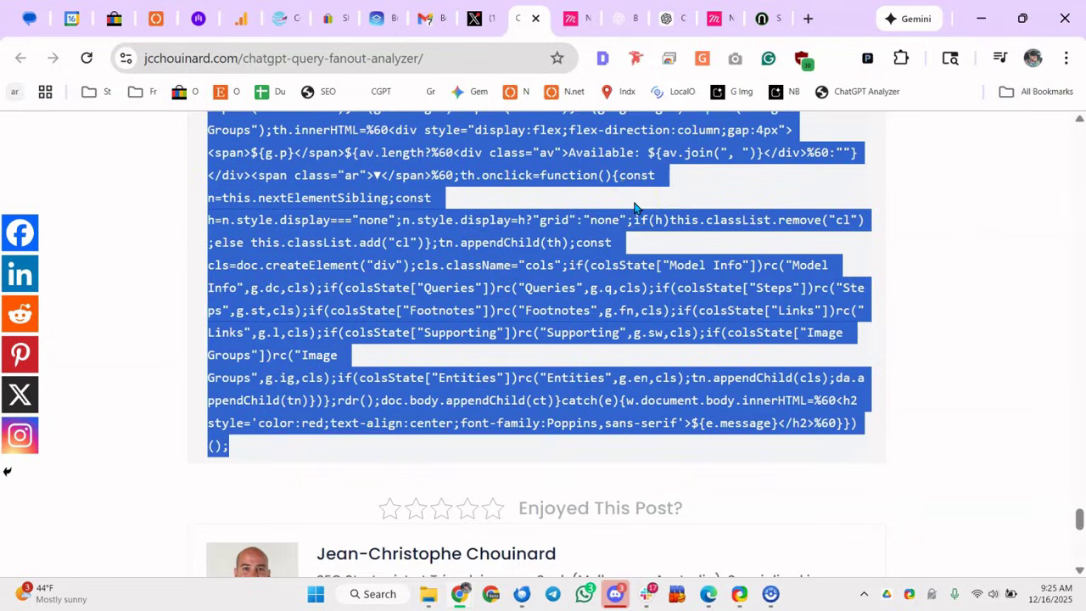
Add a bookmark on the bookmarks bar whose URL is the pasted bookmarklet code.
right_click(937, 96)
click(853, 410)
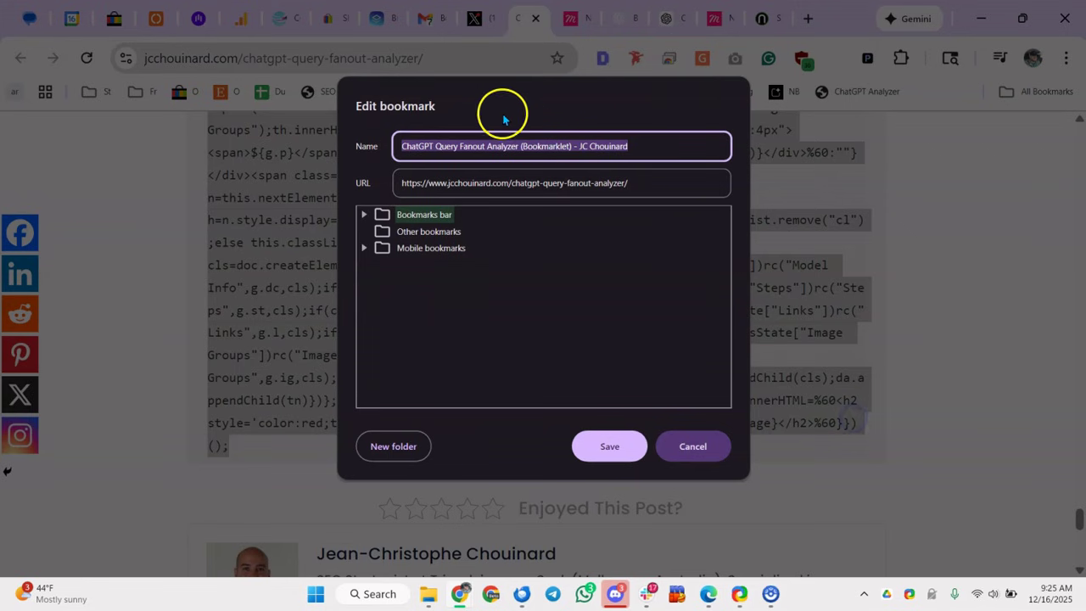
click(486, 146)
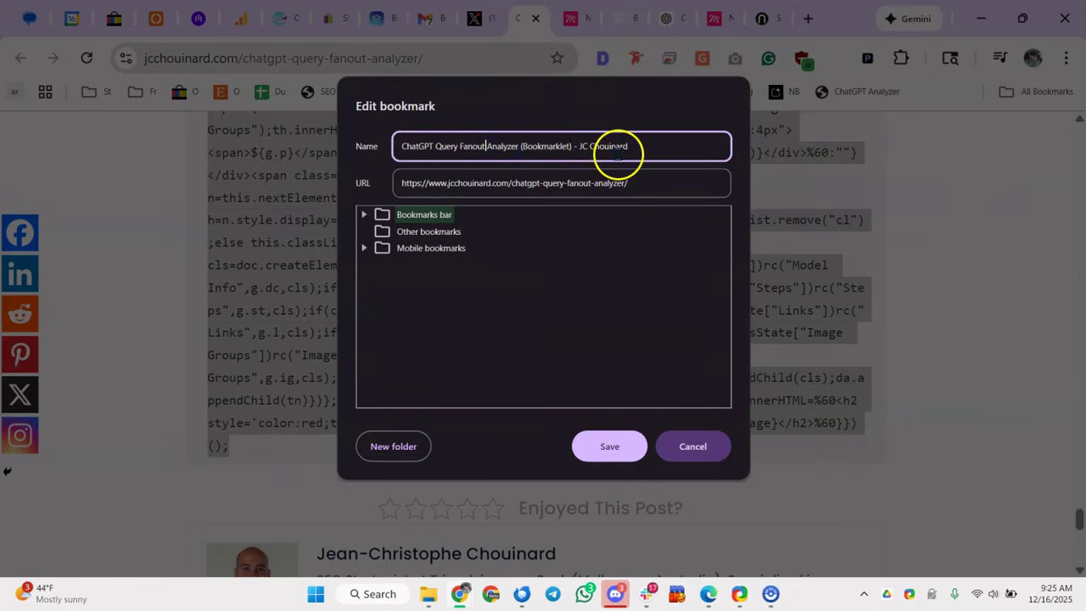
triple_click(537, 187)
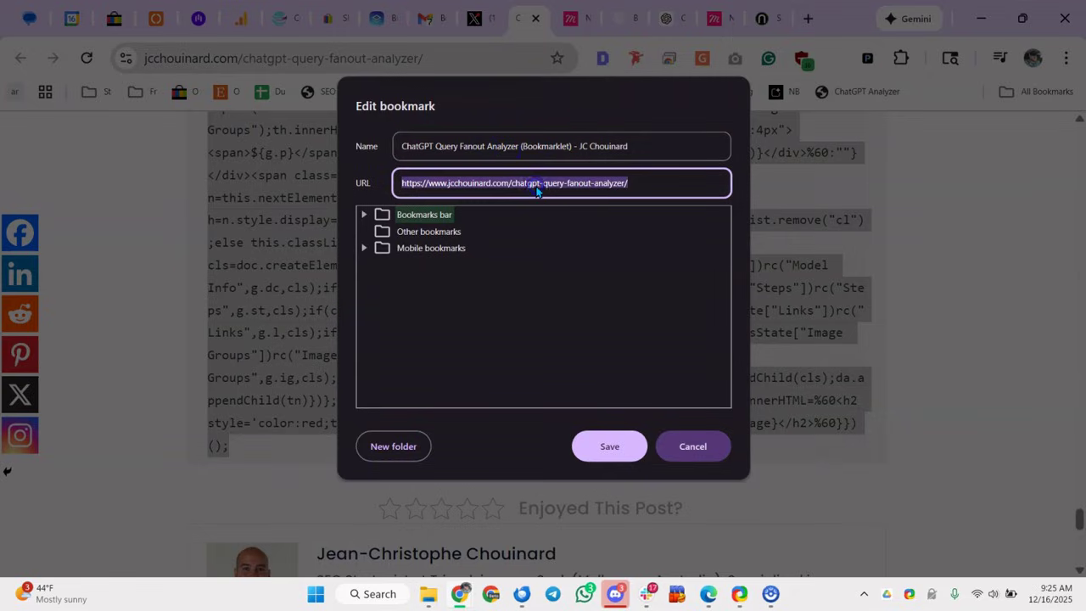
key(ctrl+v)
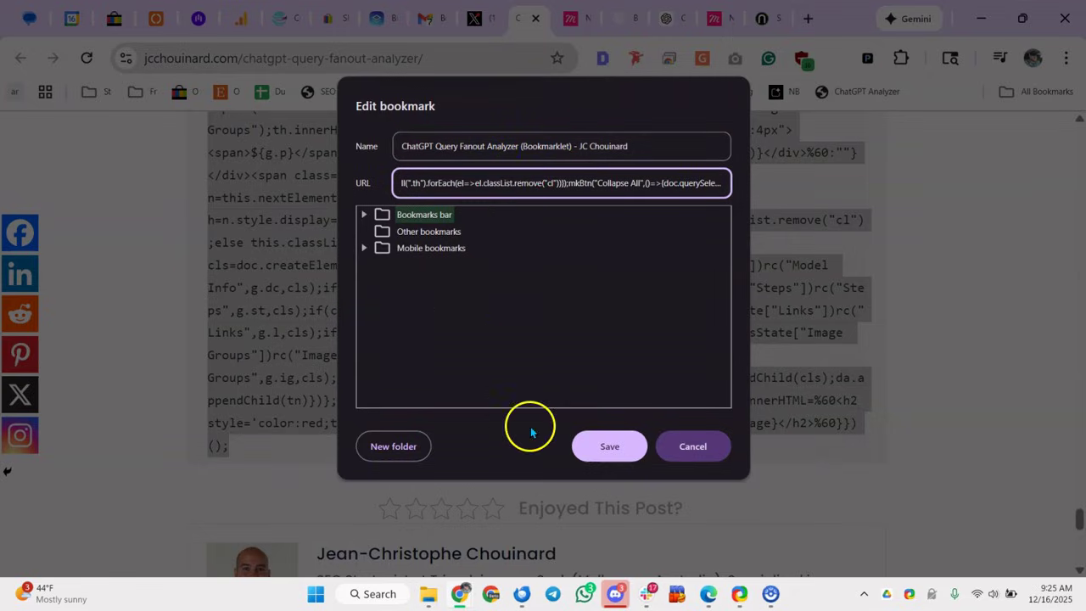
click(613, 443)
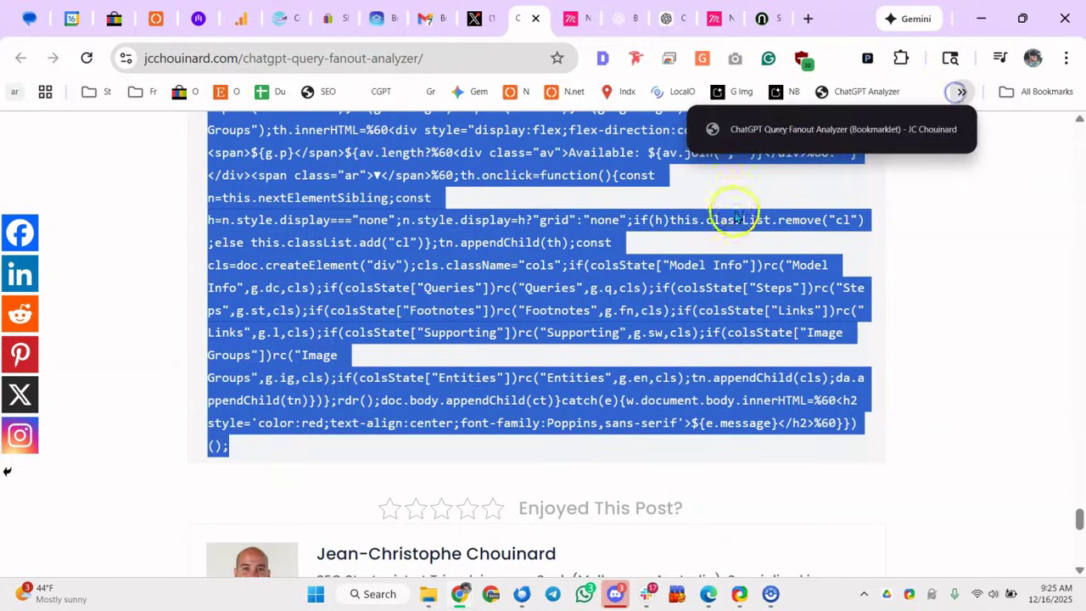
click(680, 19)
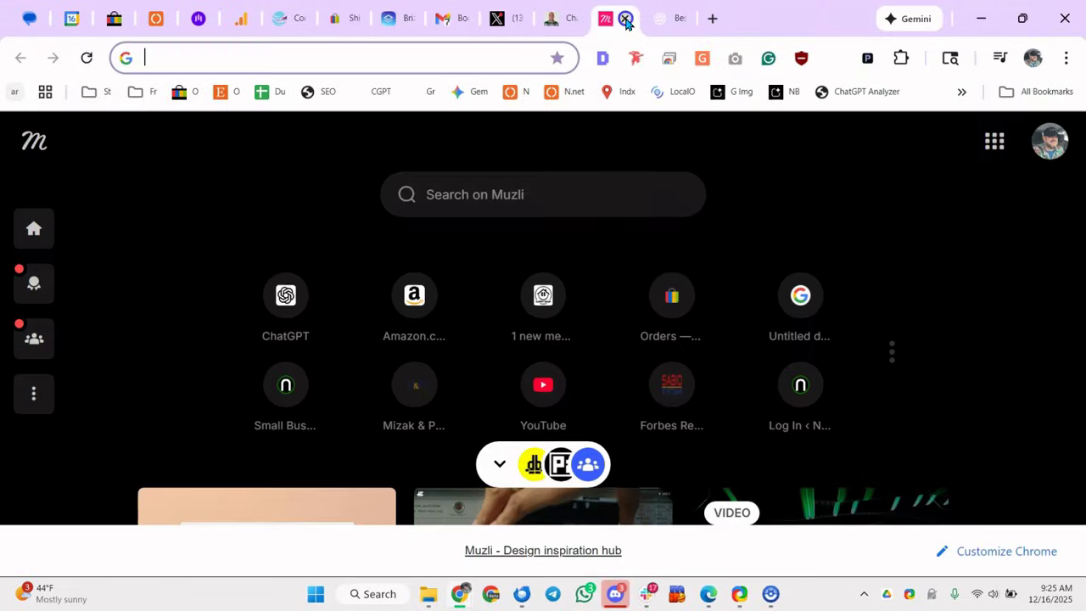
In a new ChatGPT chat, ask 'best estate lawyer in Parma Ohio' and review the answer.
click(626, 18)
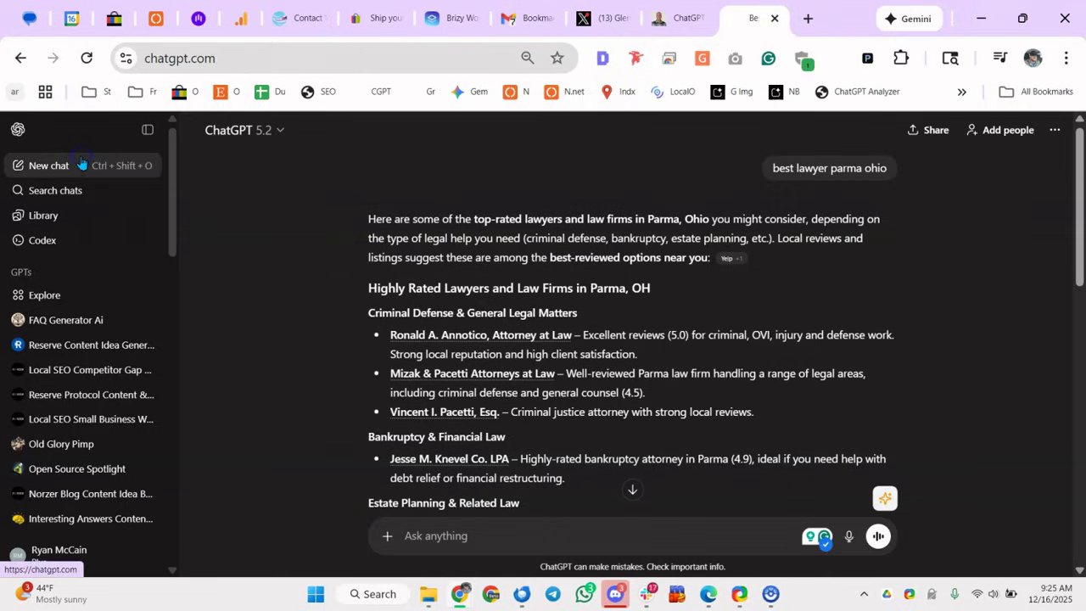
click(128, 166)
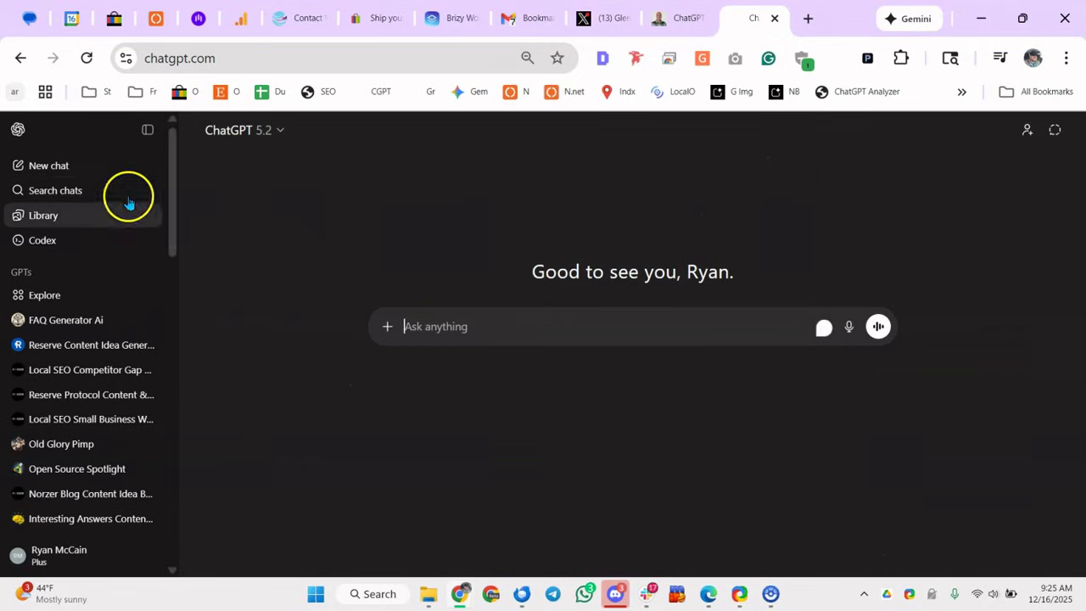
text(best )
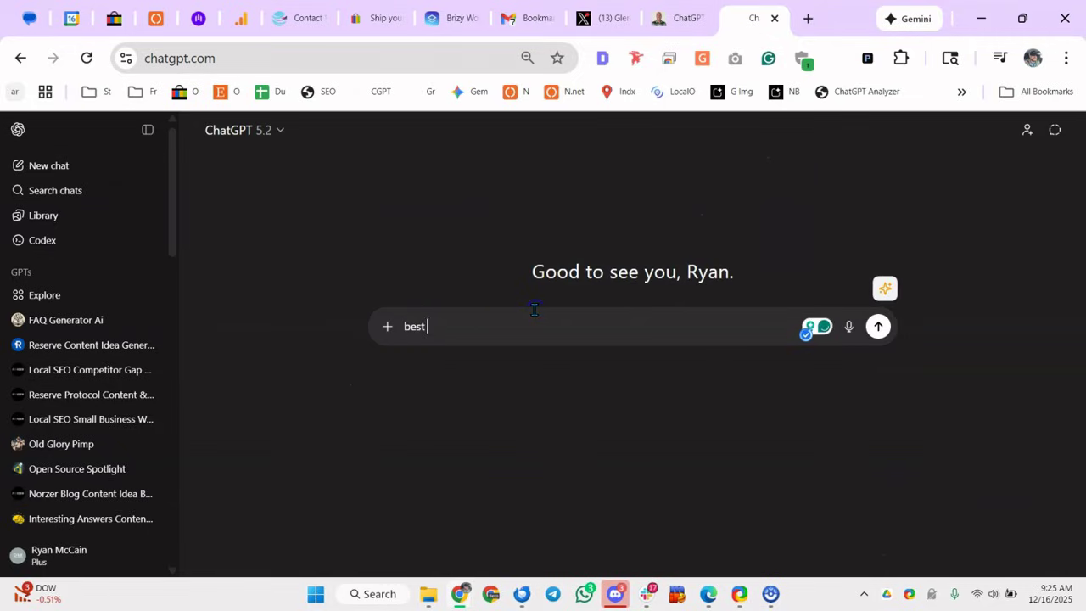
text(estate lawyer in Parma Ohio)
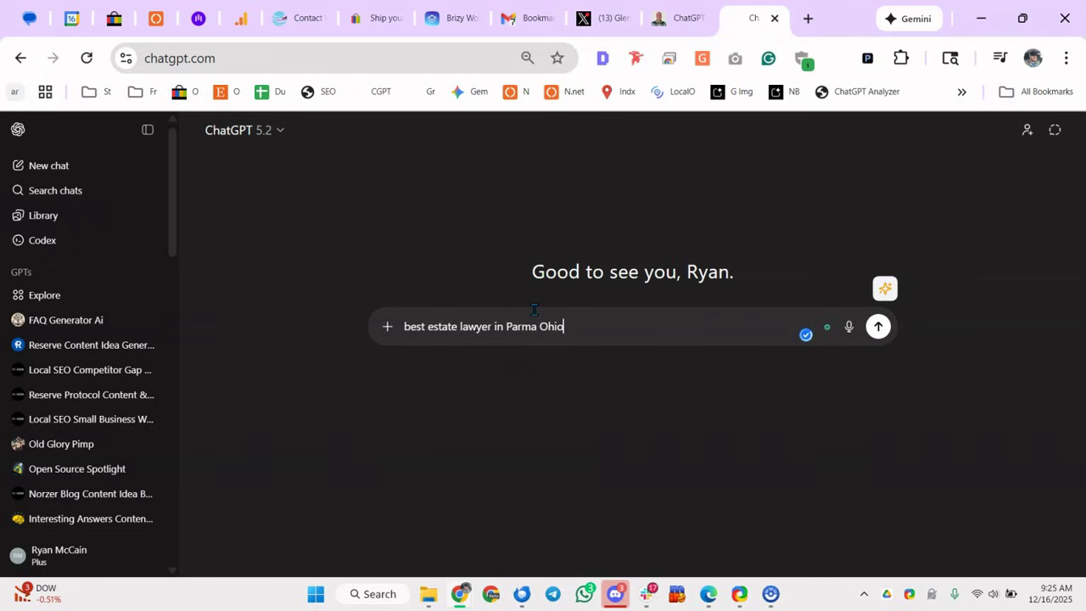
key(Return)
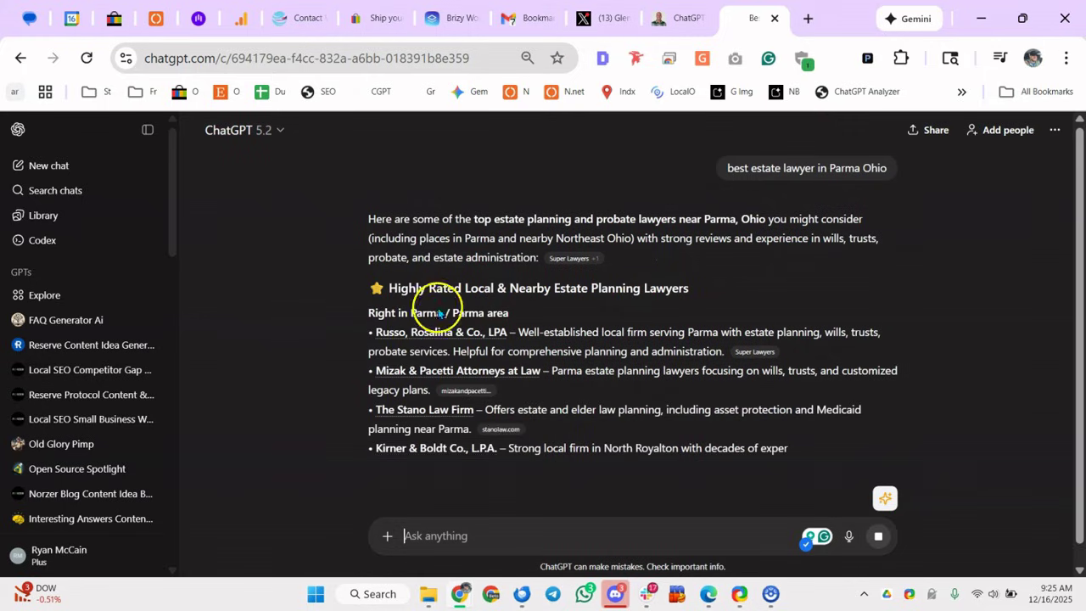
scroll(475, 254, down, 2)
scroll(457, 216, up, 2)
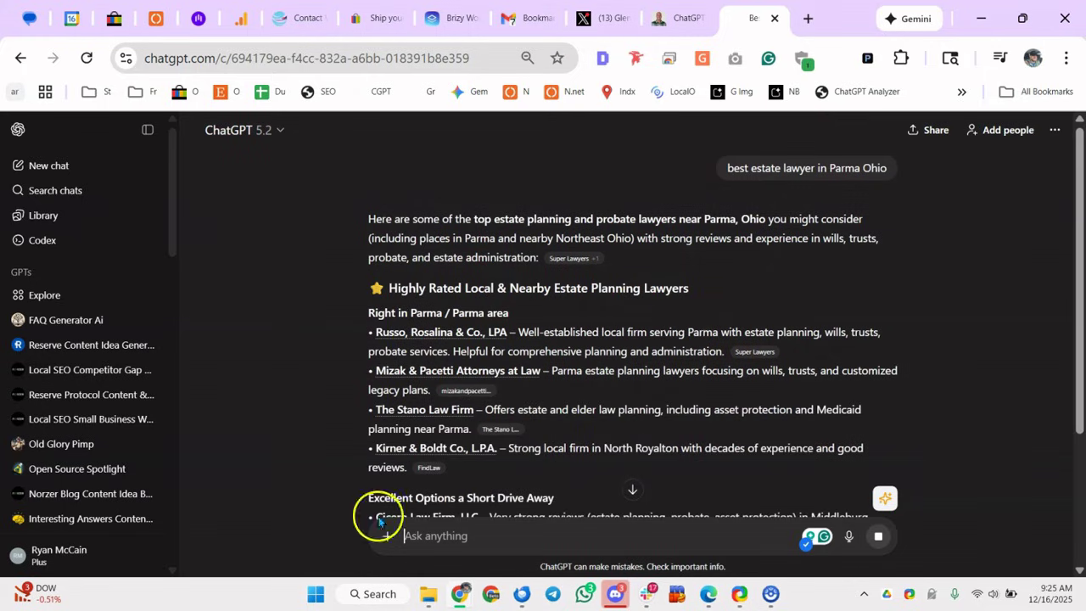
scroll(322, 298, down, 5)
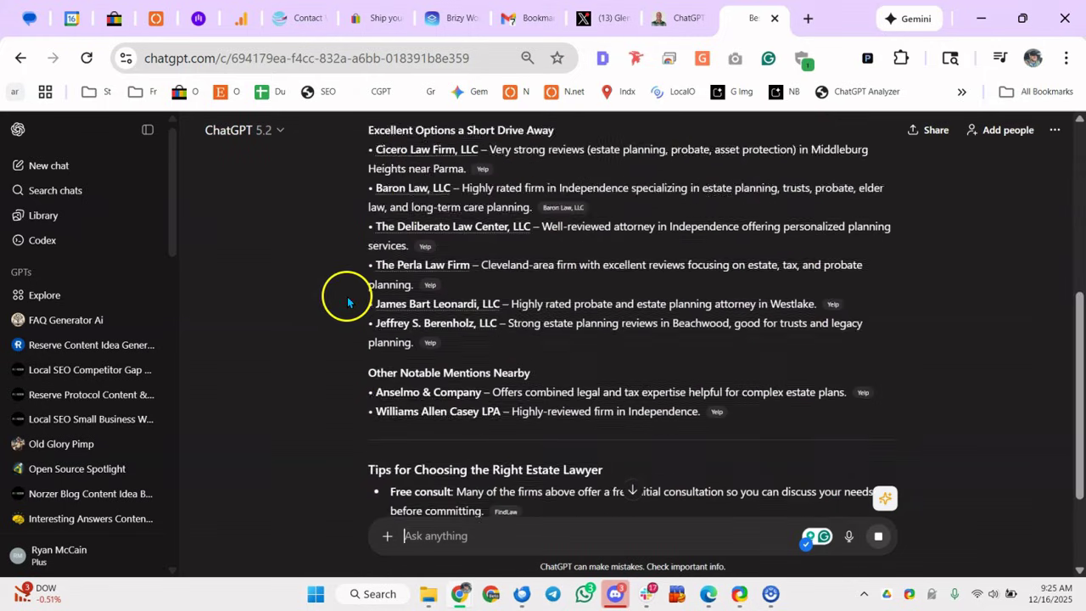
scroll(645, 297, up, 4)
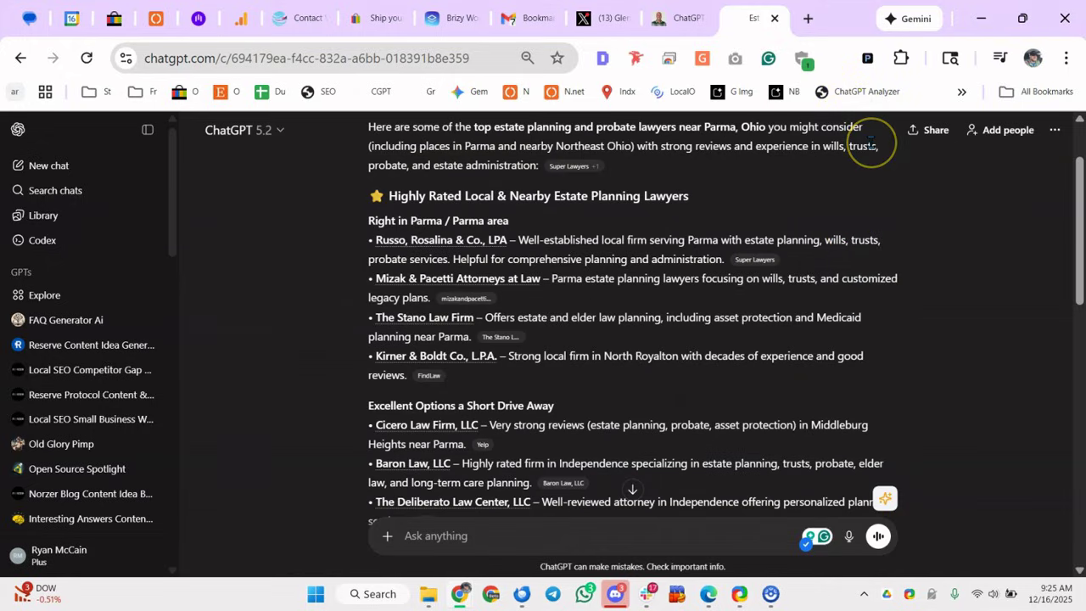
Run the ChatGPT Analyzer bookmarklet on the estate-lawyer conversation and scroll through its results.
click(863, 94)
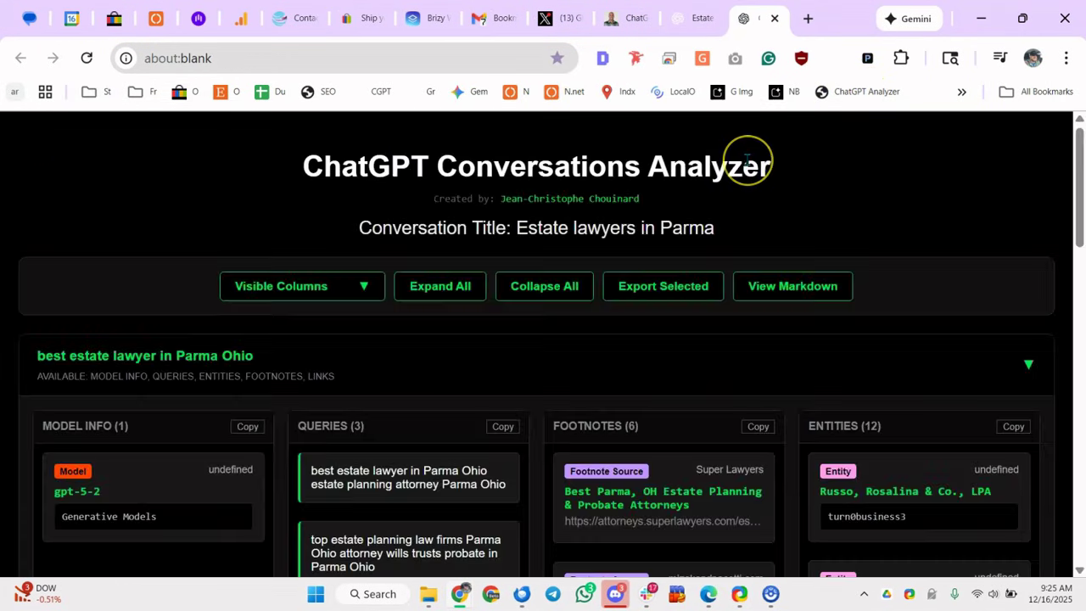
scroll(721, 195, down, 2)
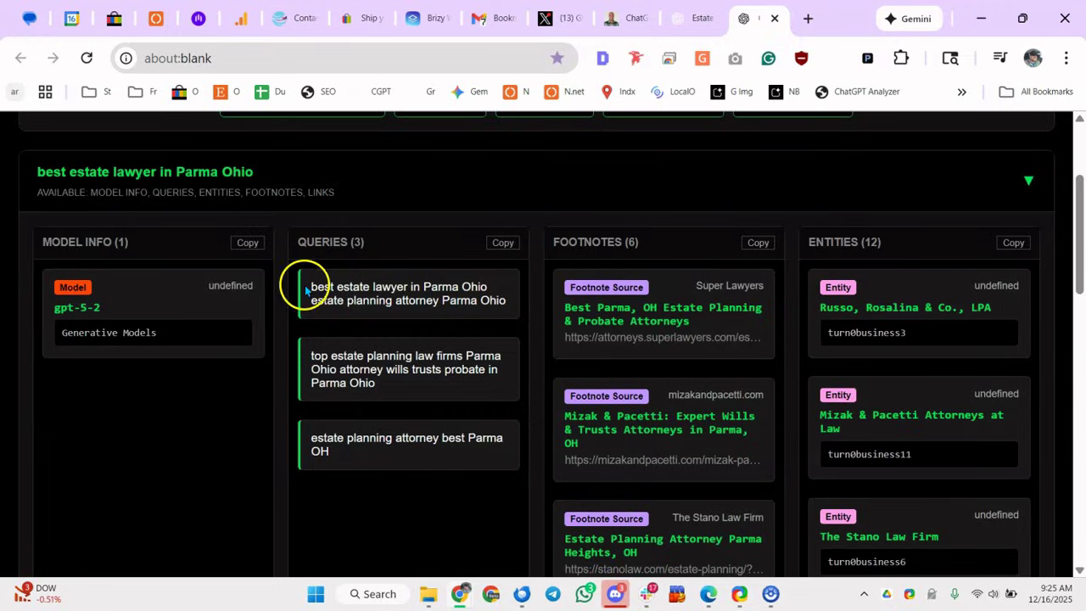
drag(307, 287, 384, 326)
click(388, 288)
scroll(790, 334, down, 10)
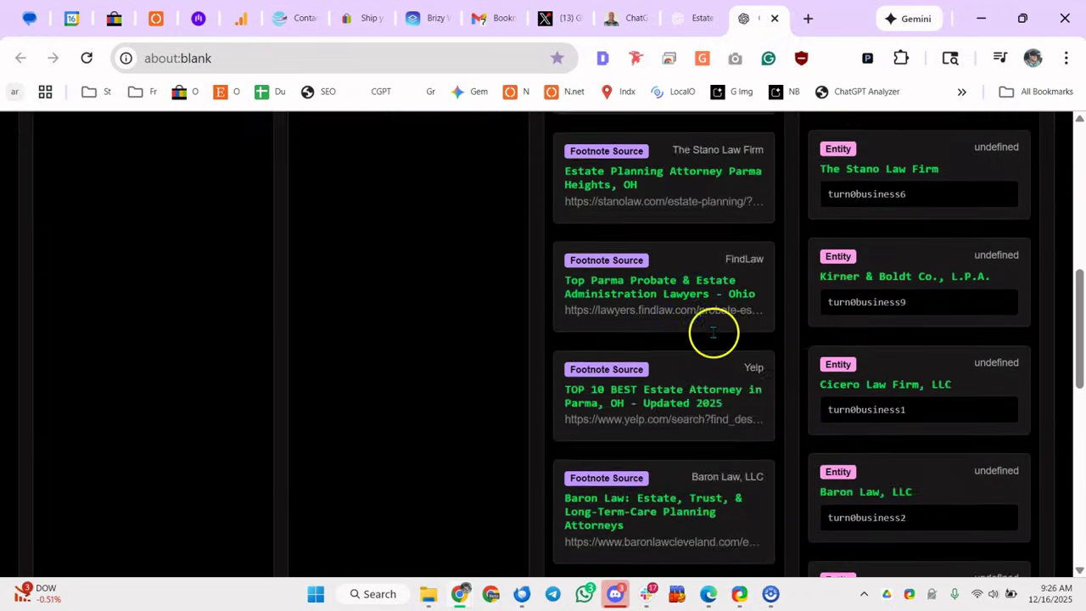
scroll(713, 332, up, 2)
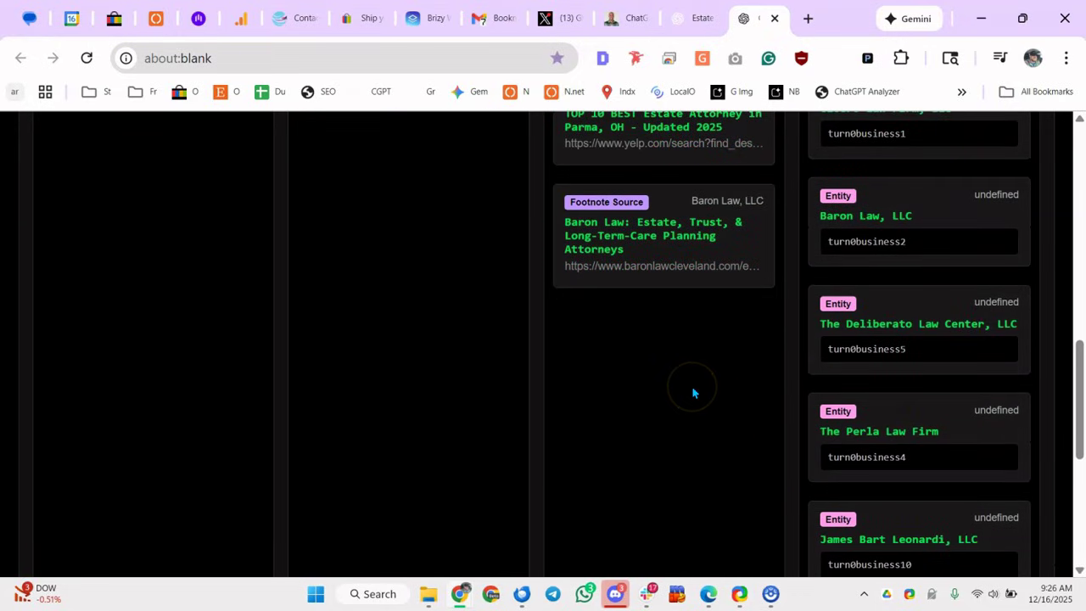
scroll(456, 359, up, 10)
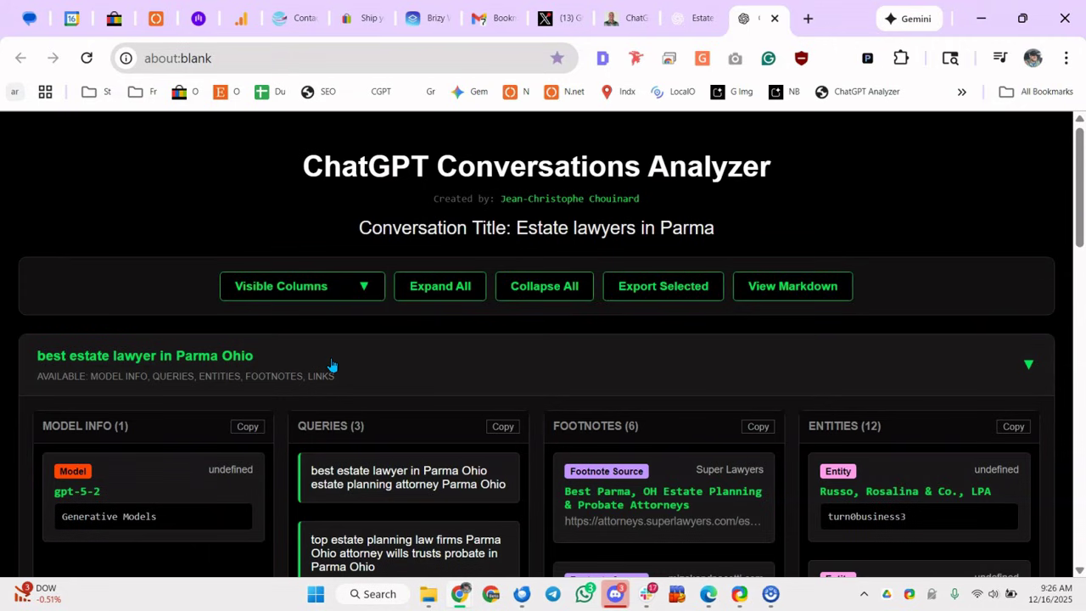
scroll(332, 365, down, 1)
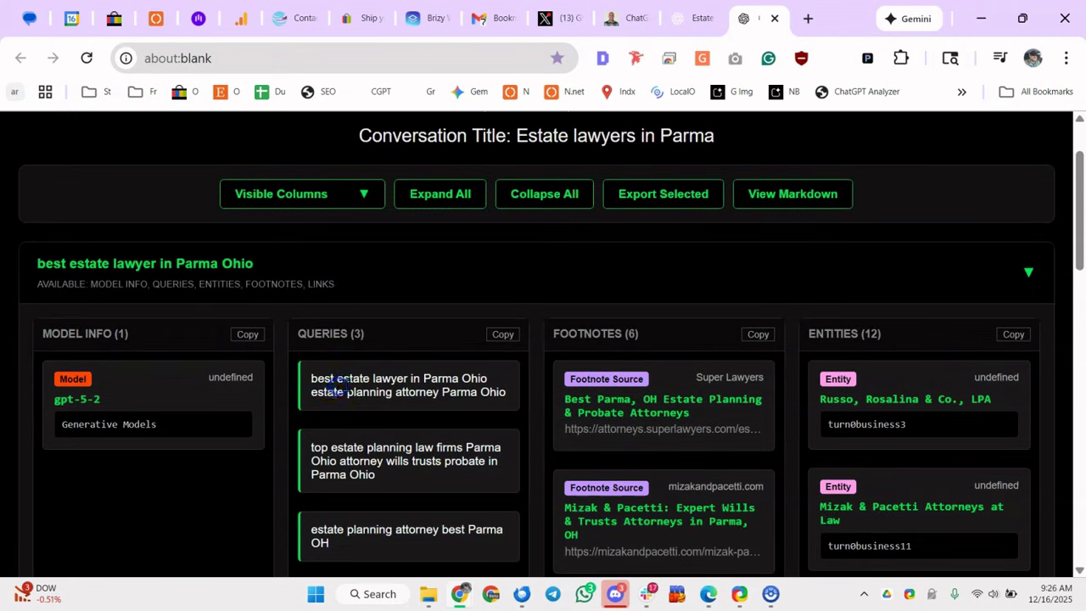
Highlight the wording of the first and third fan-out queries in the Queries cards.
drag(374, 380, 504, 388)
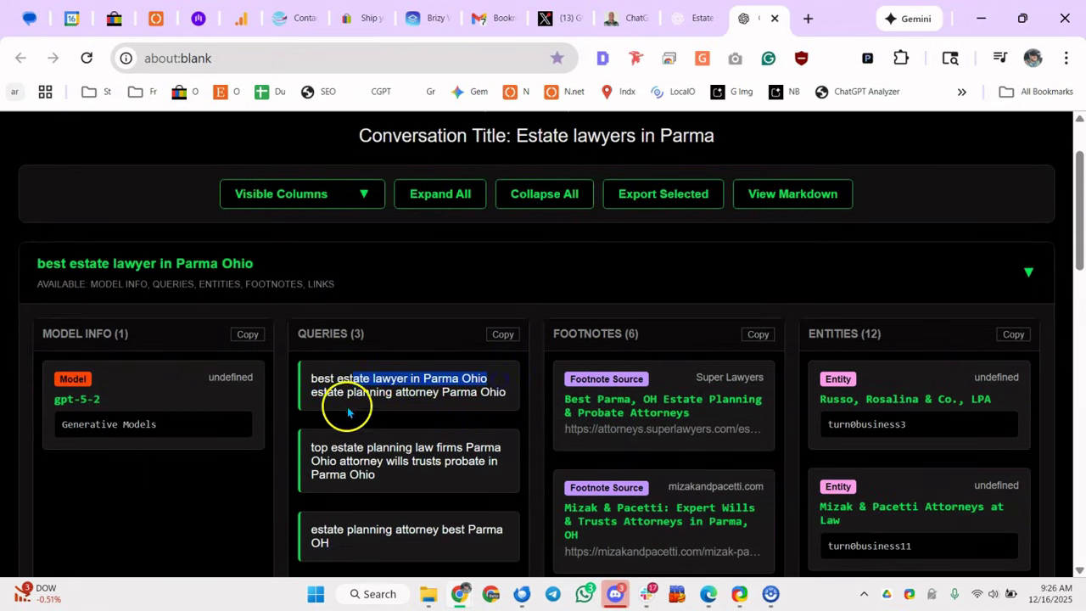
drag(387, 392, 493, 397)
scroll(493, 397, down, 2)
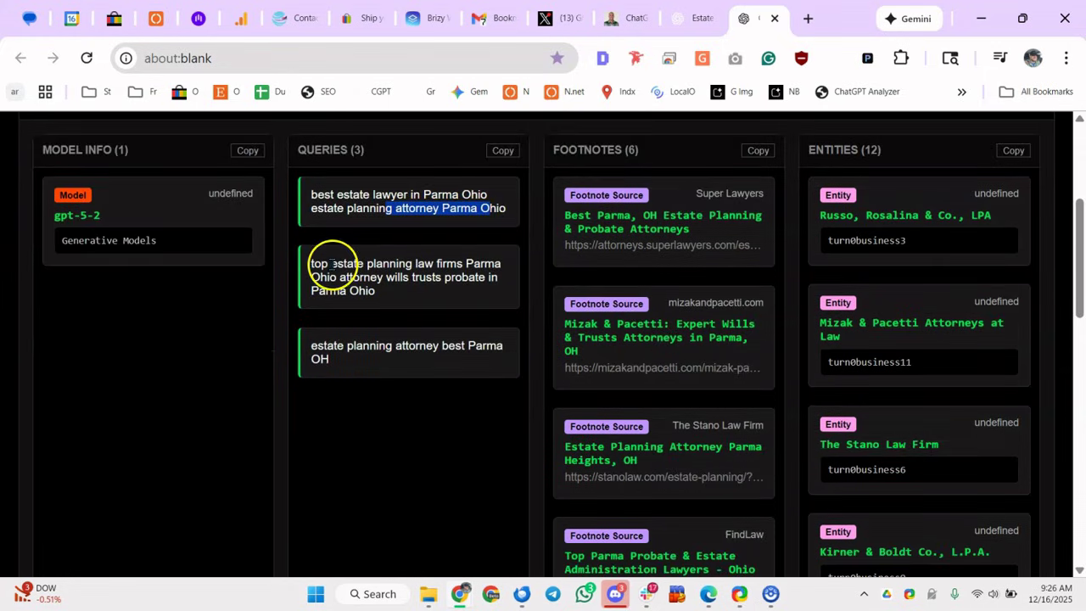
drag(376, 264, 467, 268)
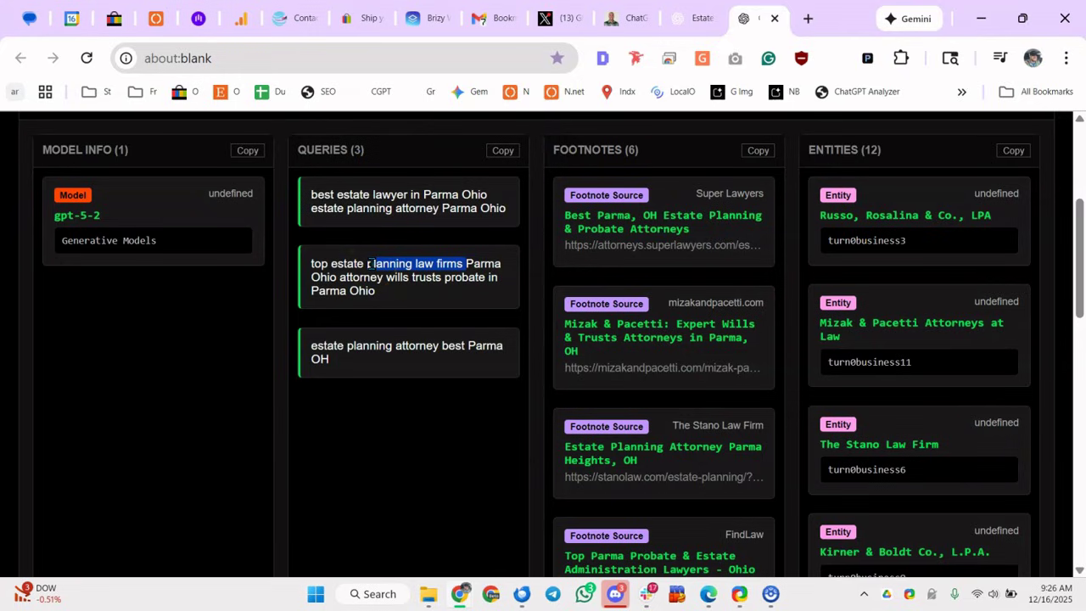
drag(312, 345, 449, 344)
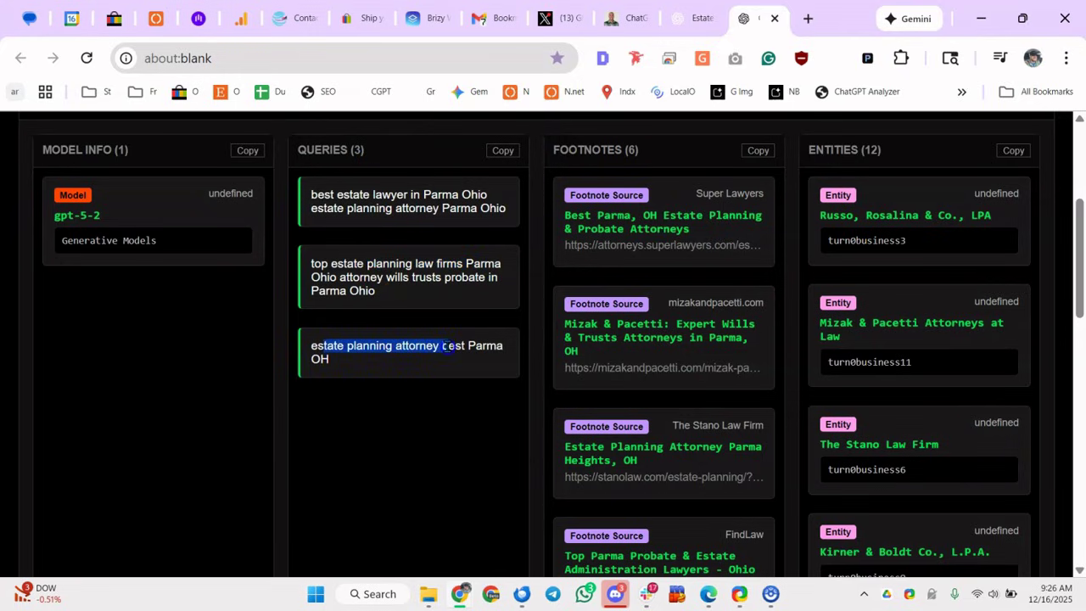
click(458, 346)
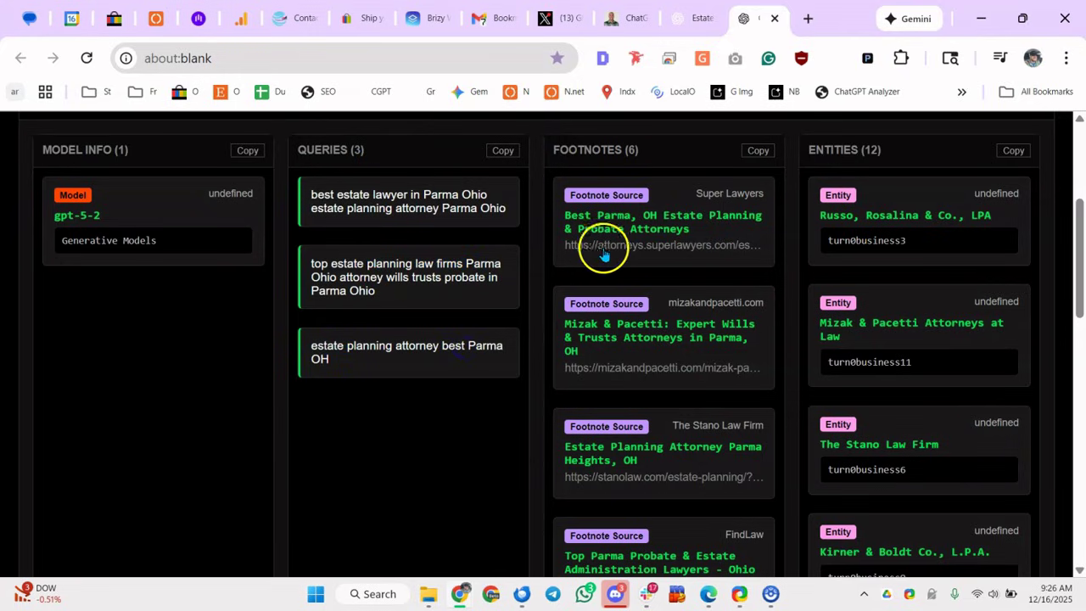
scroll(703, 251, down, 2)
scroll(693, 252, up, 3)
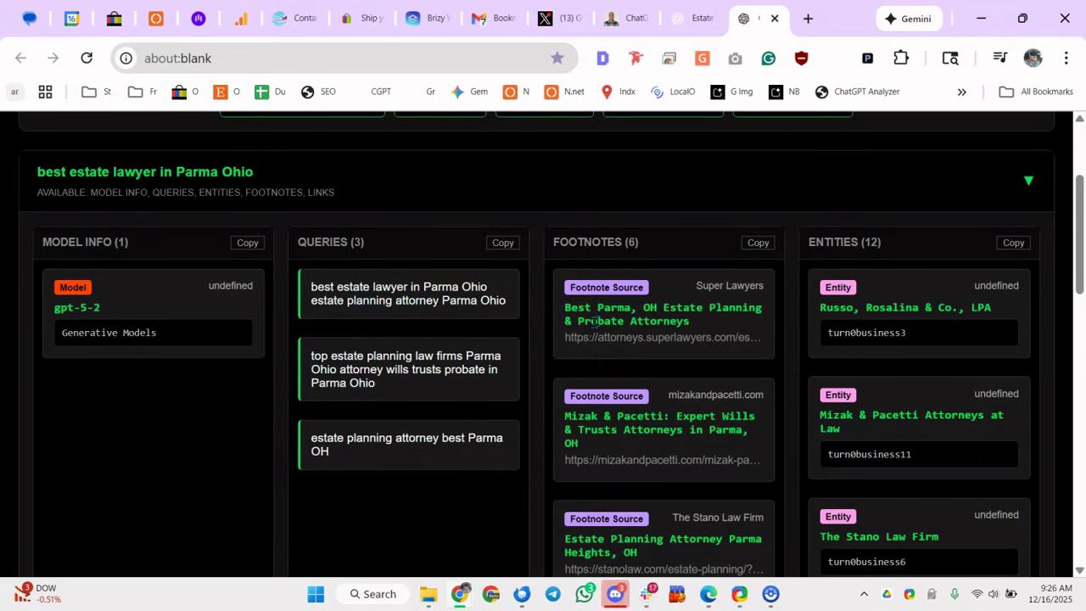
scroll(679, 340, down, 2)
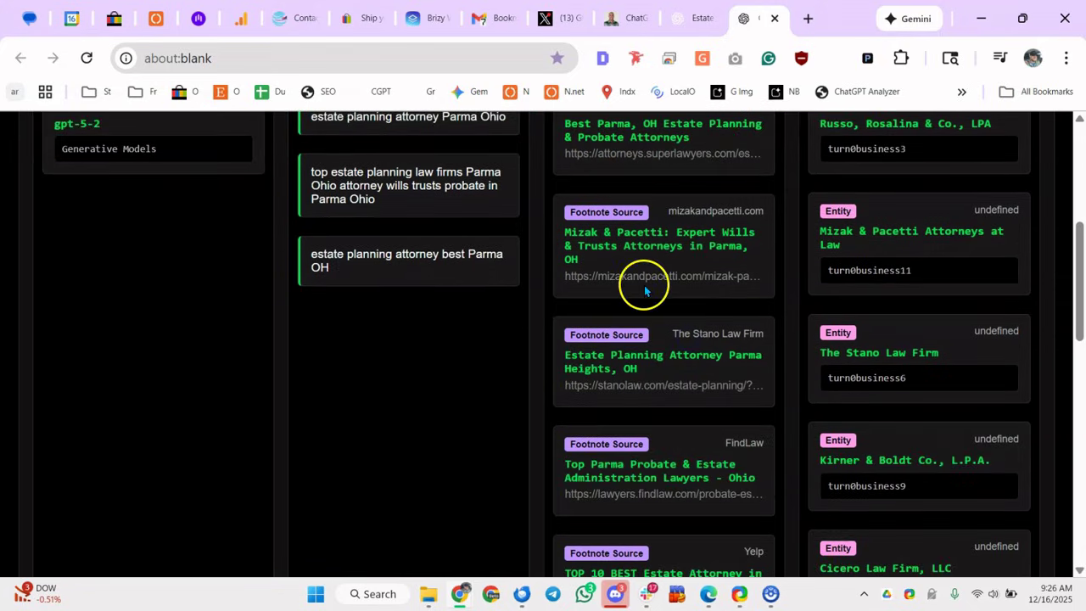
click(623, 386)
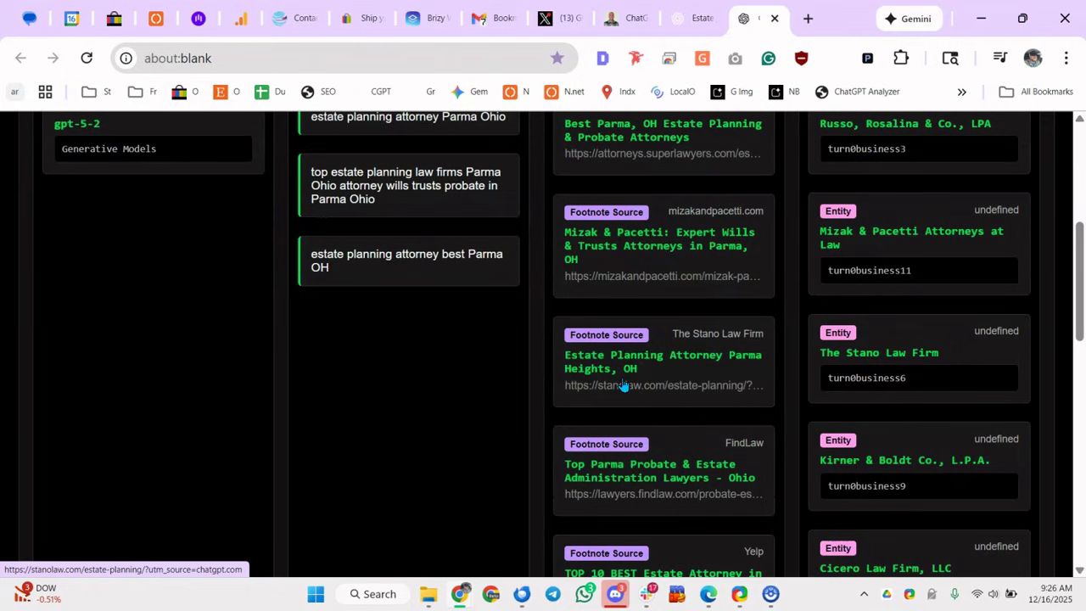
scroll(624, 386, up, 1)
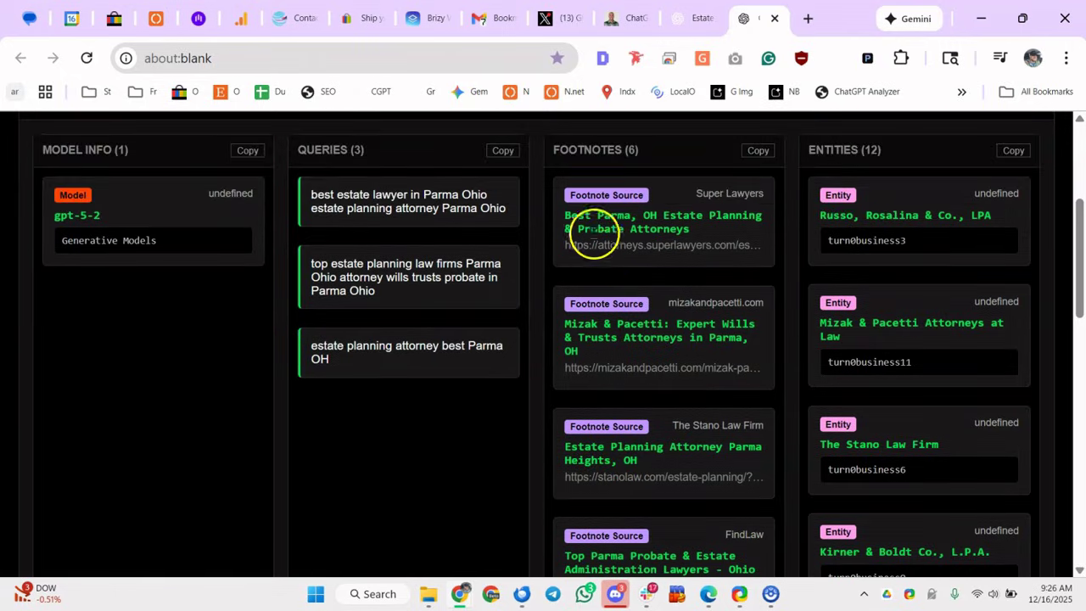
scroll(679, 297, down, 1)
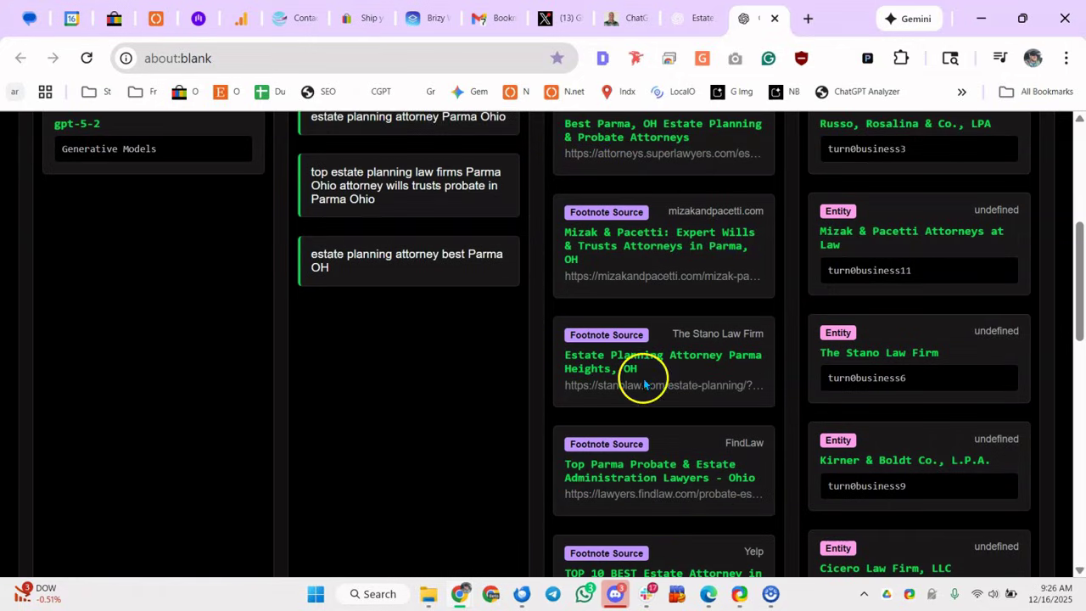
scroll(643, 381, down, 1)
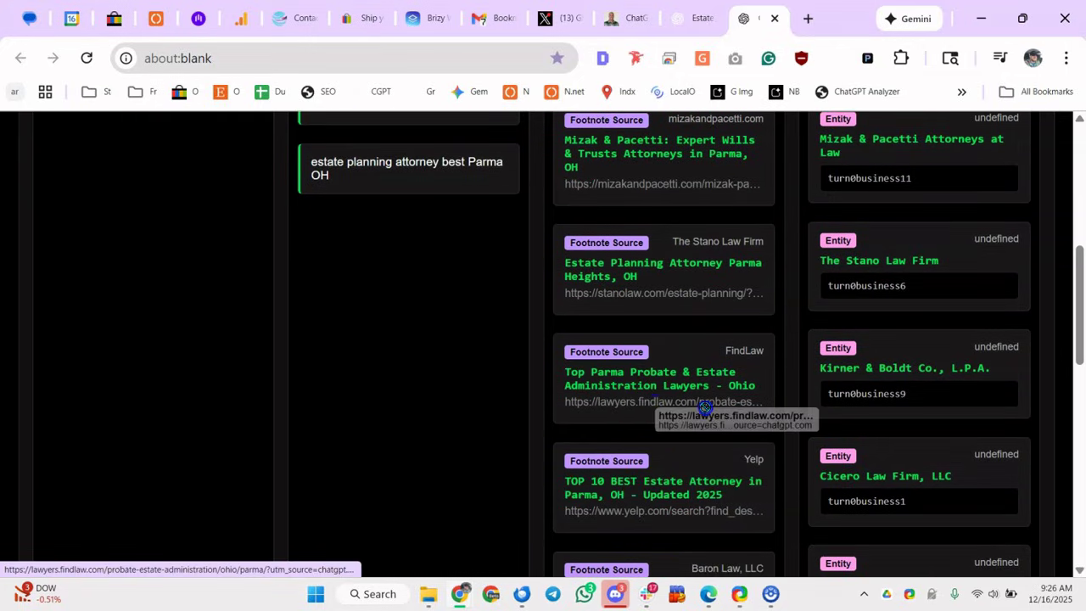
scroll(645, 414, down, 1)
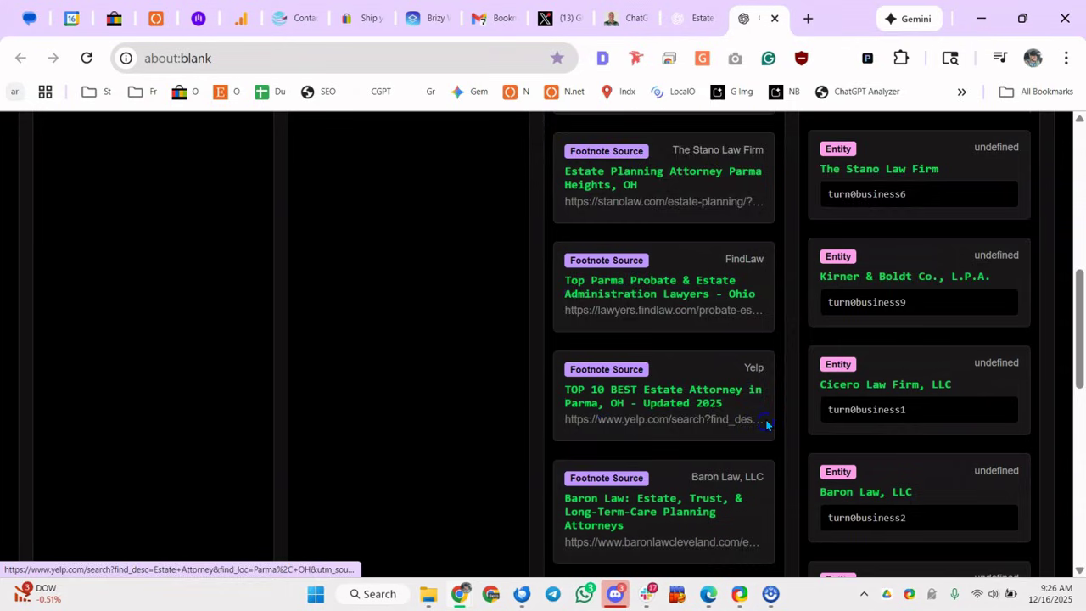
scroll(662, 439, down, 2)
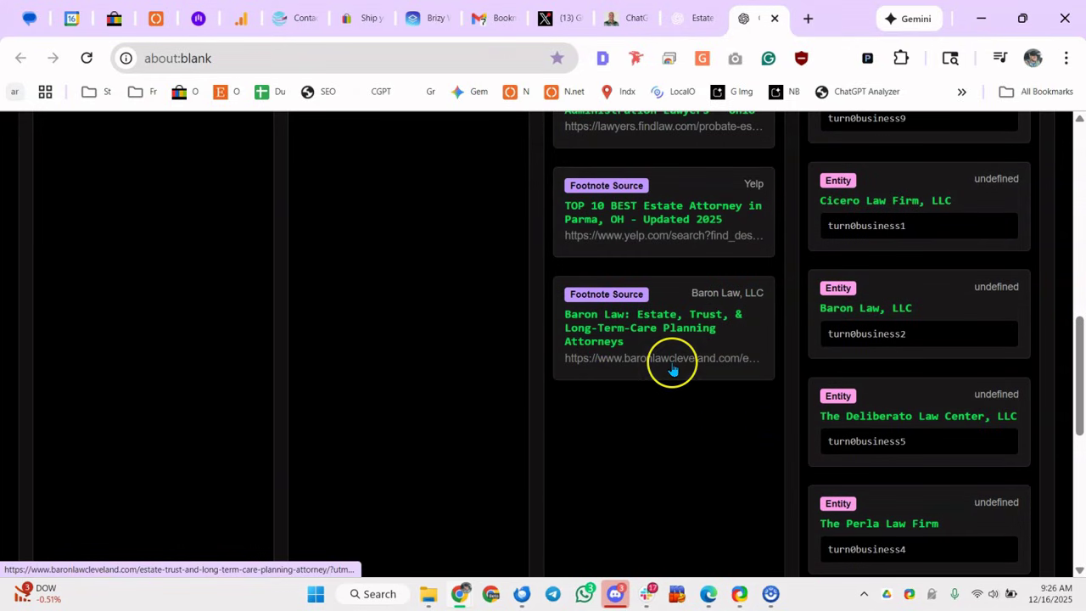
scroll(672, 368, up, 6)
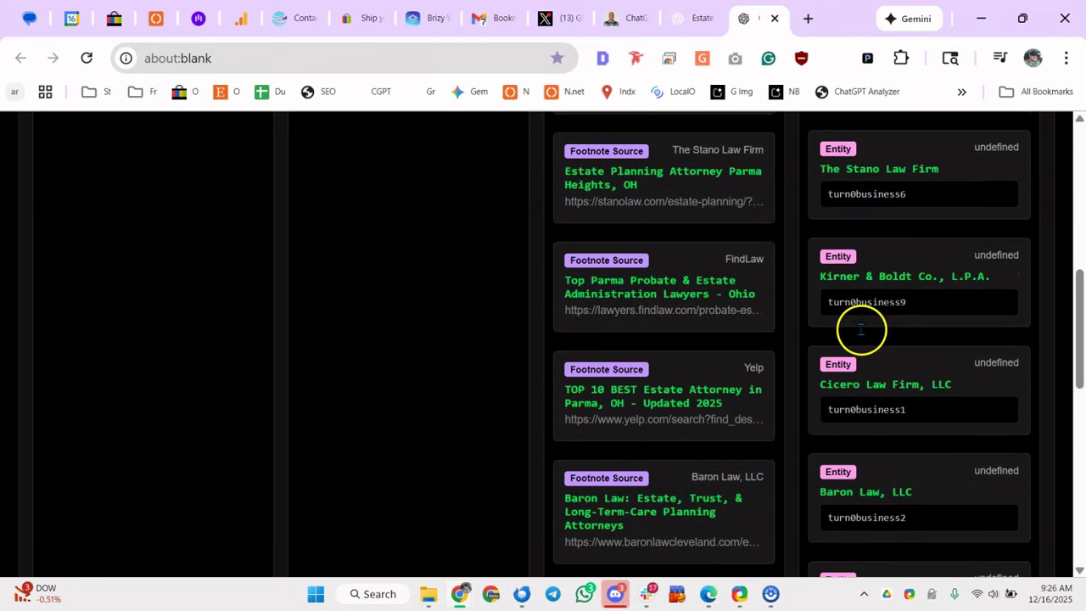
scroll(855, 293, up, 4)
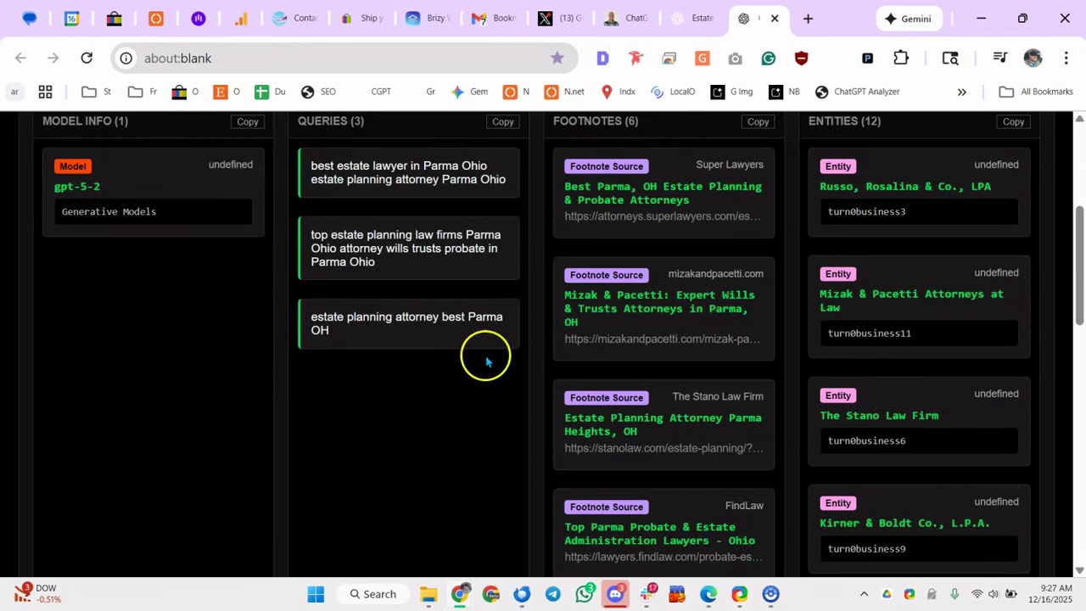
scroll(767, 393, down, 1)
scroll(759, 400, up, 1)
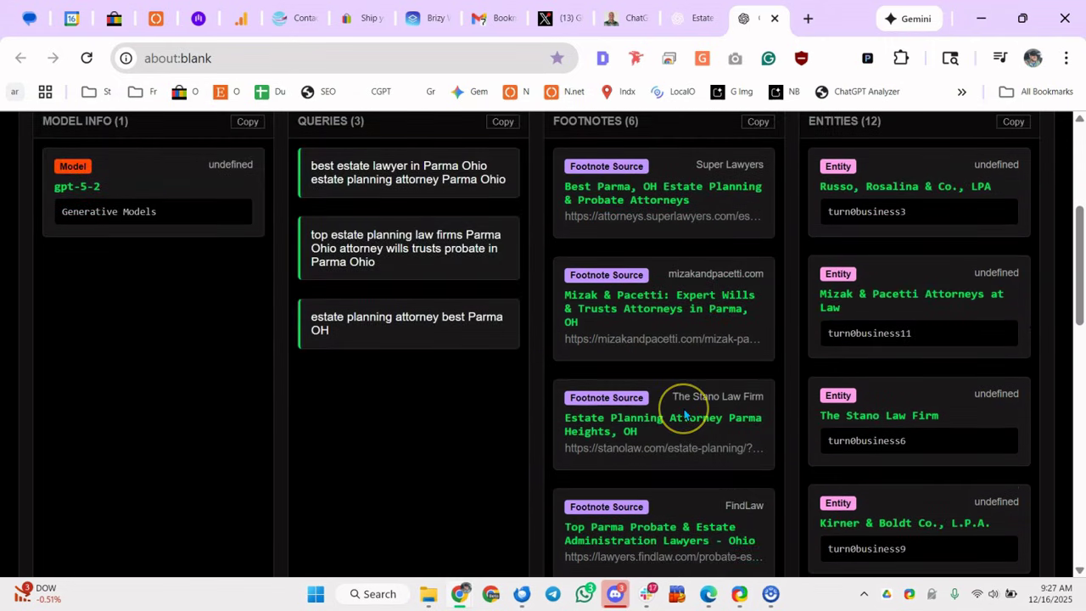